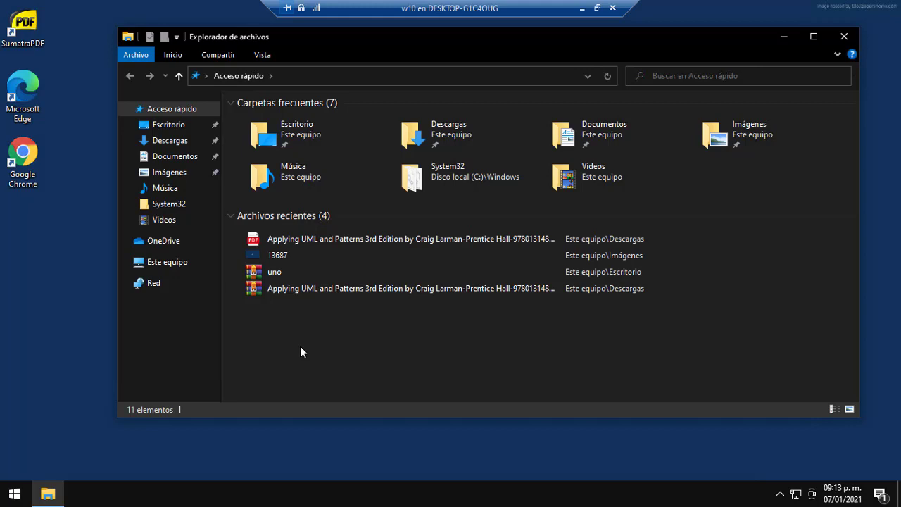
- Close the open Explorer window, search Windows for "explorador", open Explorador de archivos and go to Este equipo
click(844, 36)
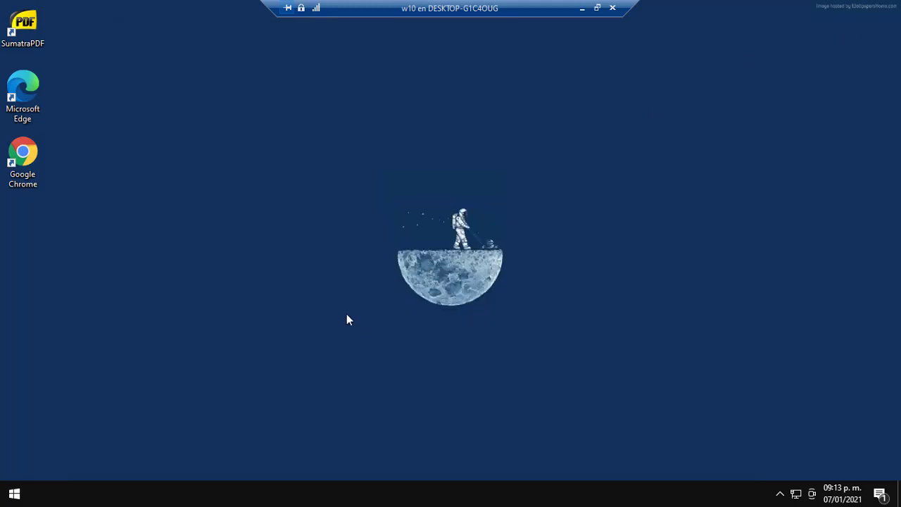
click(20, 497)
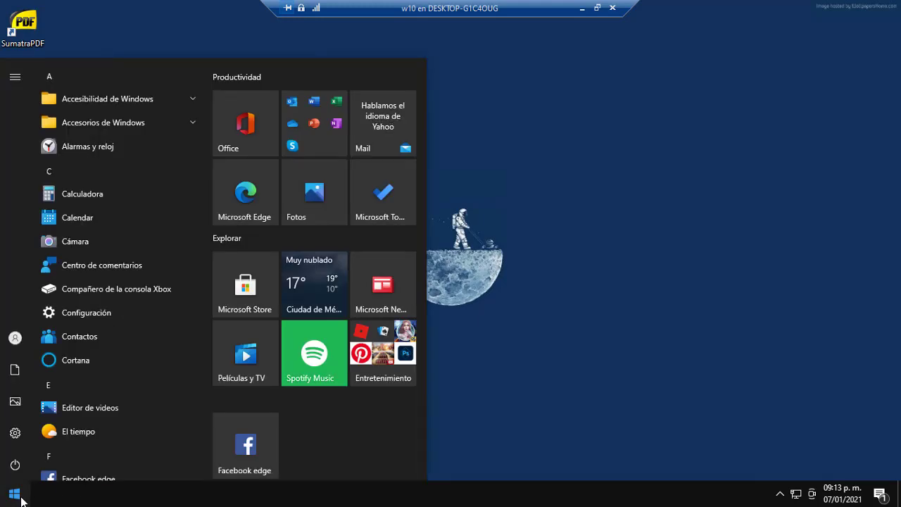
text(expl)
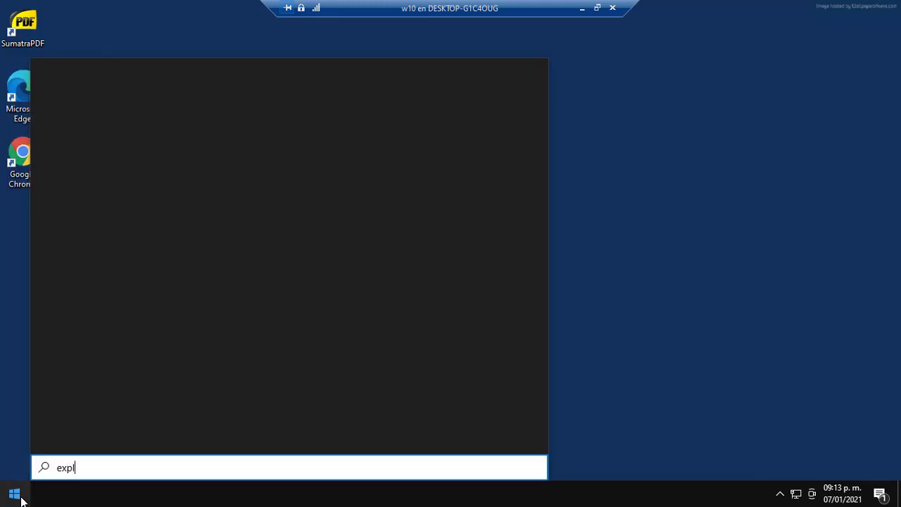
text(orador)
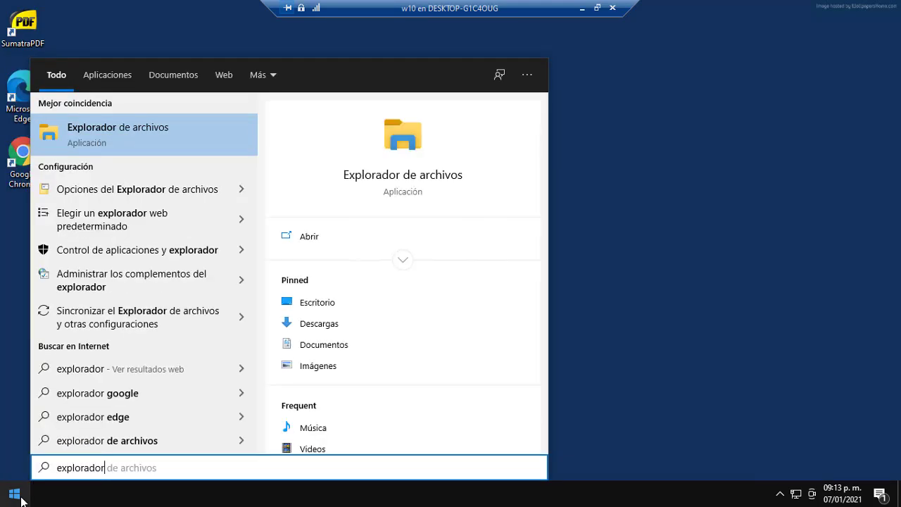
click(125, 127)
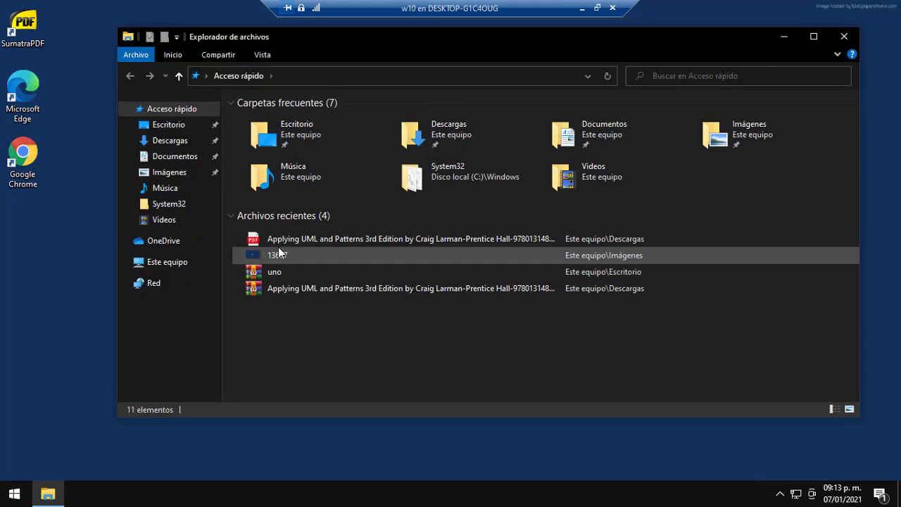
click(167, 265)
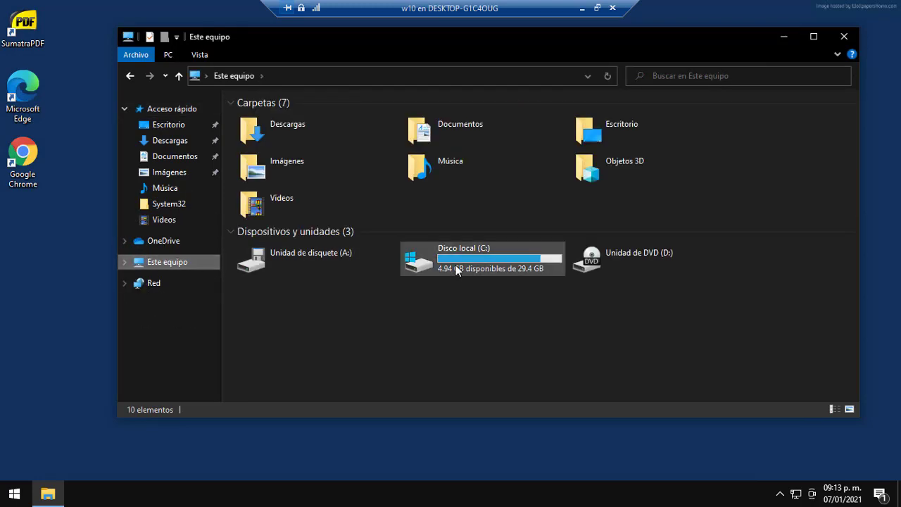
- Check the used and available space of Disco local (C:) in its properties, and close the properties and the Explorer window
click(458, 246)
click(521, 271)
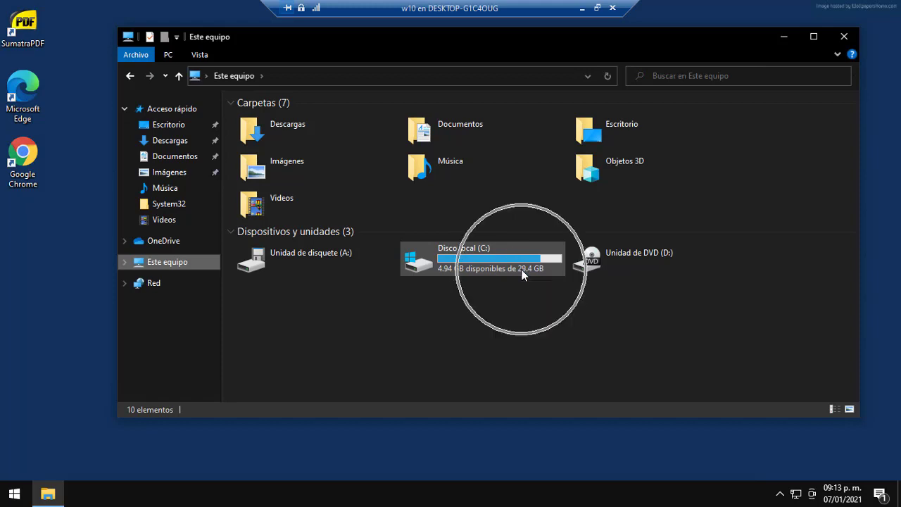
click(440, 269)
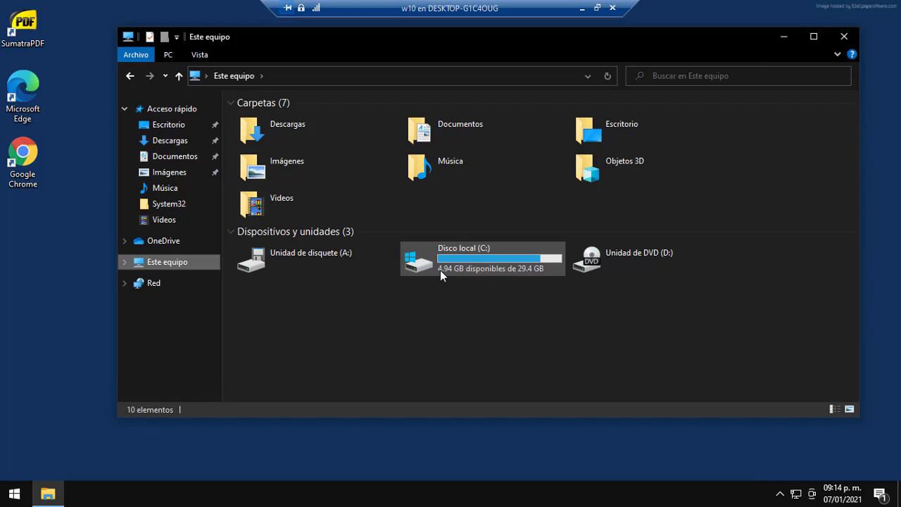
click(444, 268)
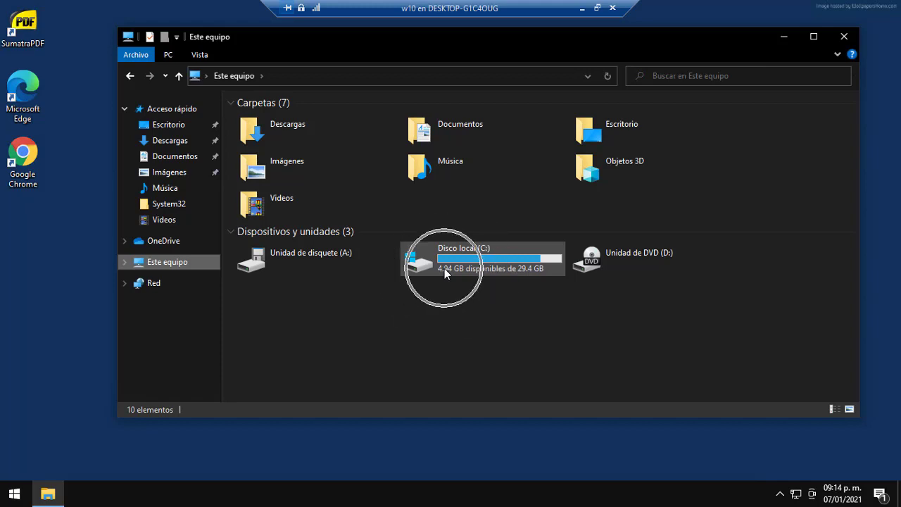
click(498, 270)
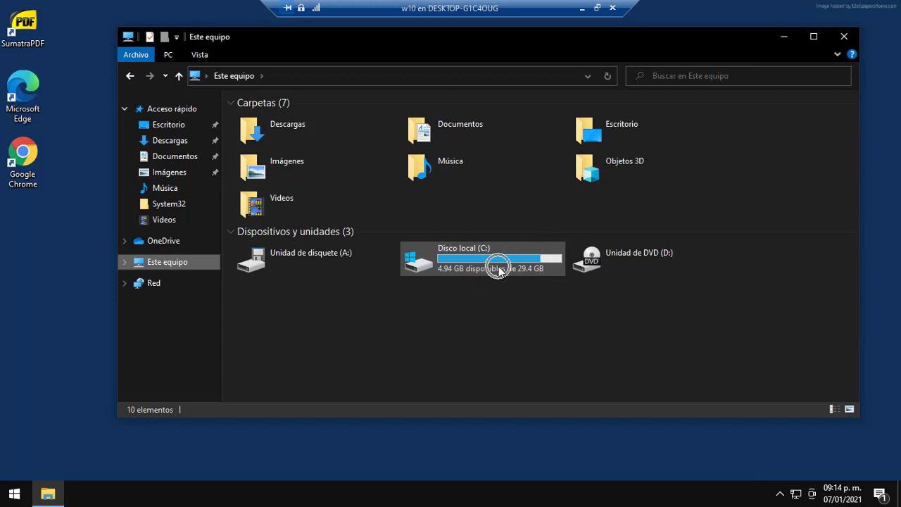
right_click(456, 262)
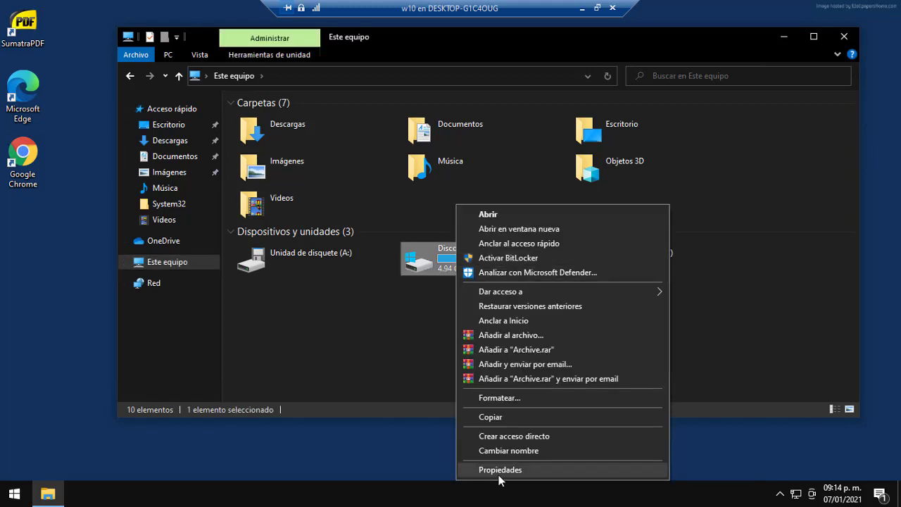
click(497, 476)
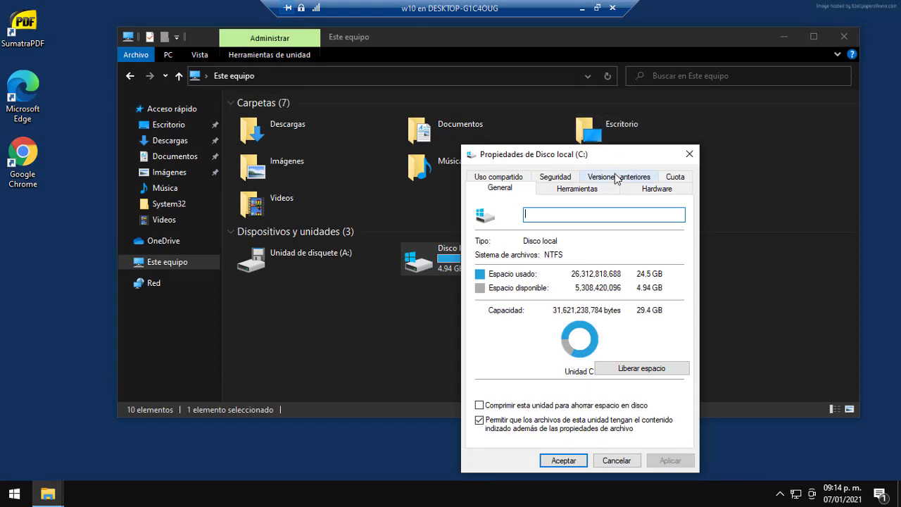
drag(609, 166, 453, 93)
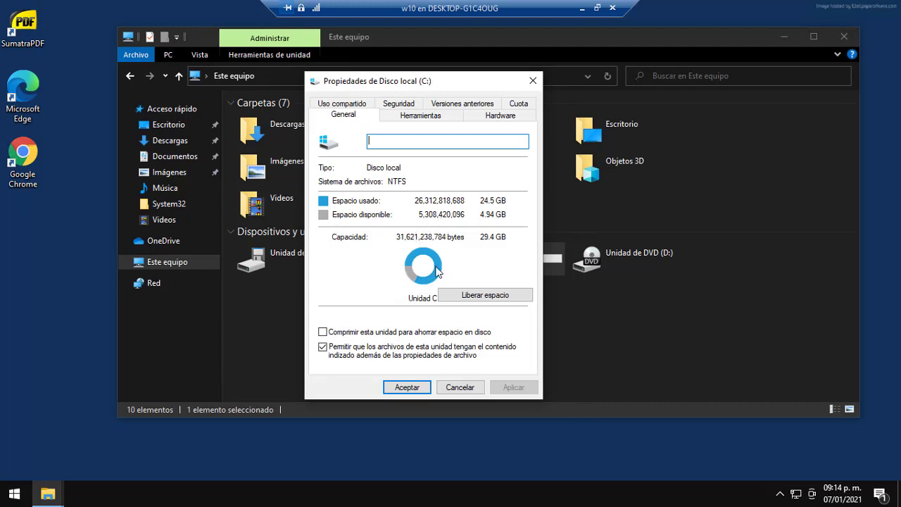
click(530, 81)
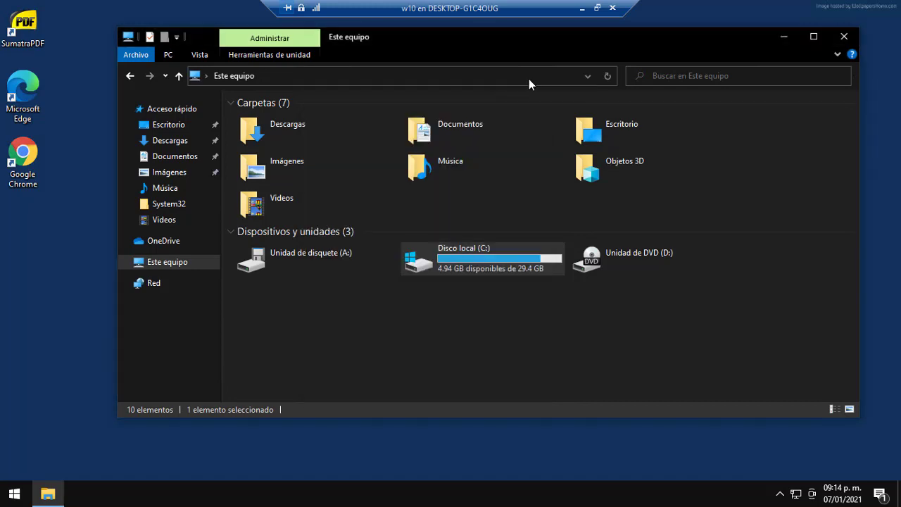
click(843, 35)
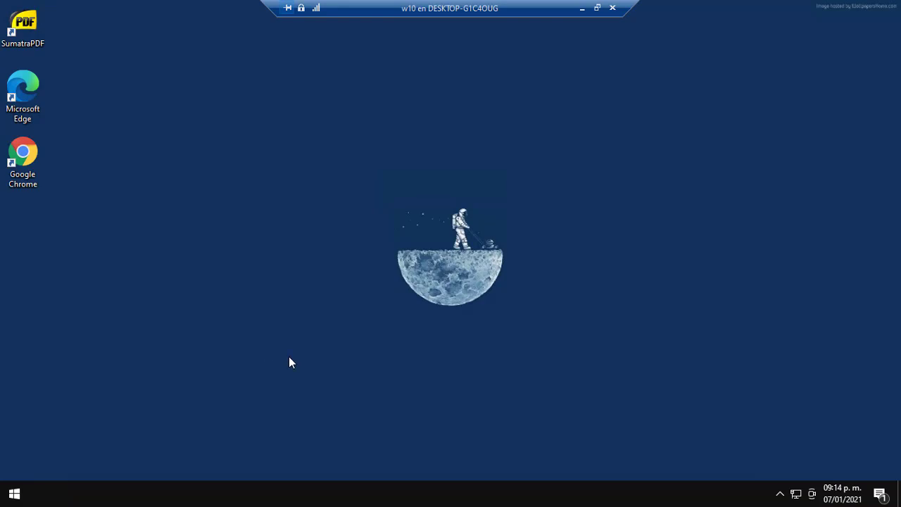
- Open the Almacenamiento page in the Sistema section of Windows Configuración
click(15, 495)
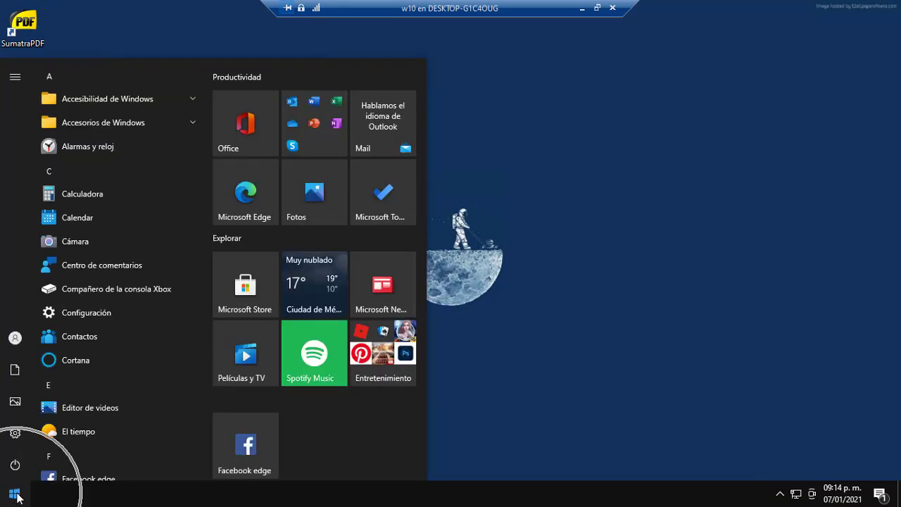
mouse_move(17, 442)
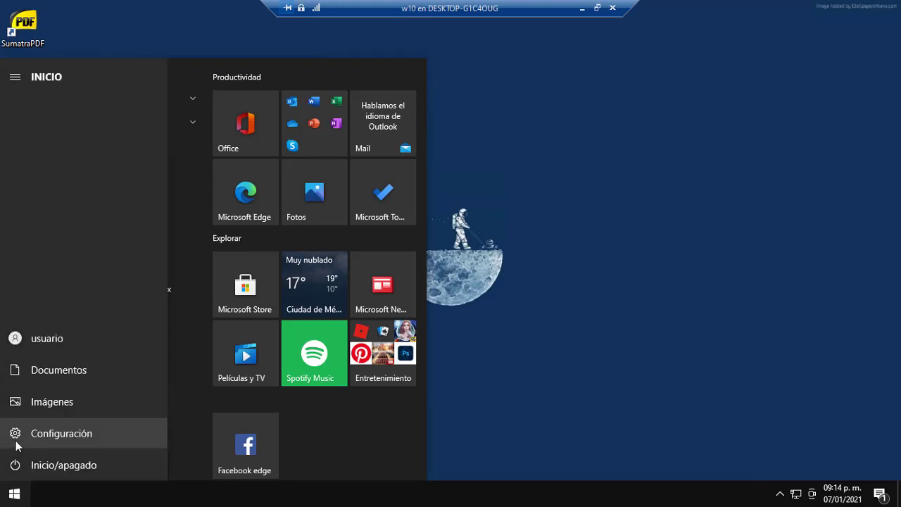
click(16, 441)
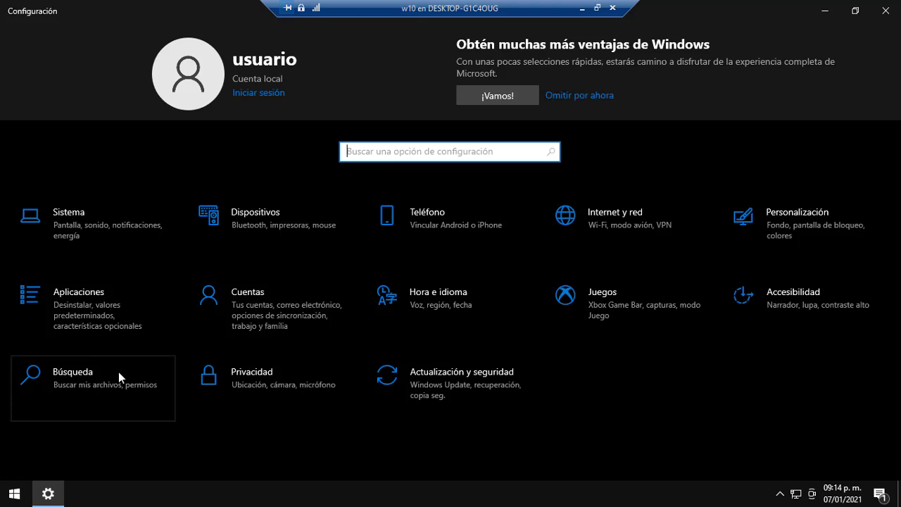
click(97, 213)
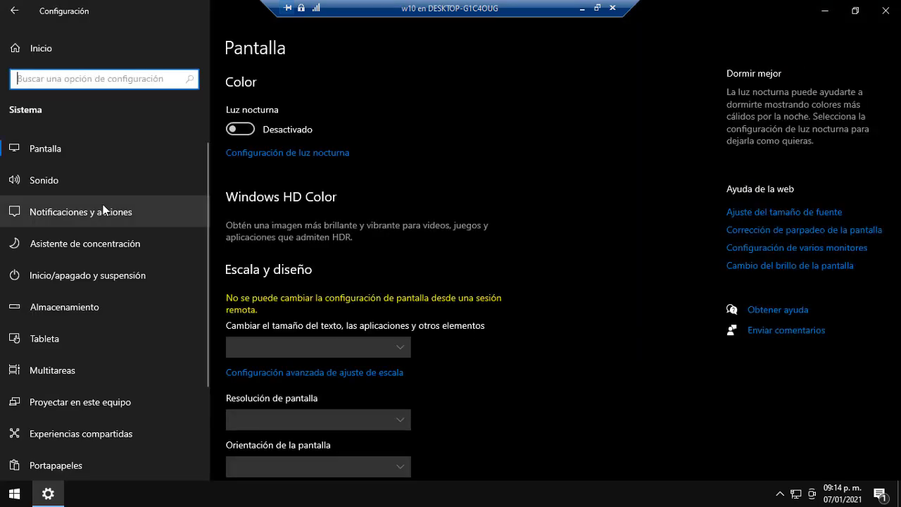
click(63, 297)
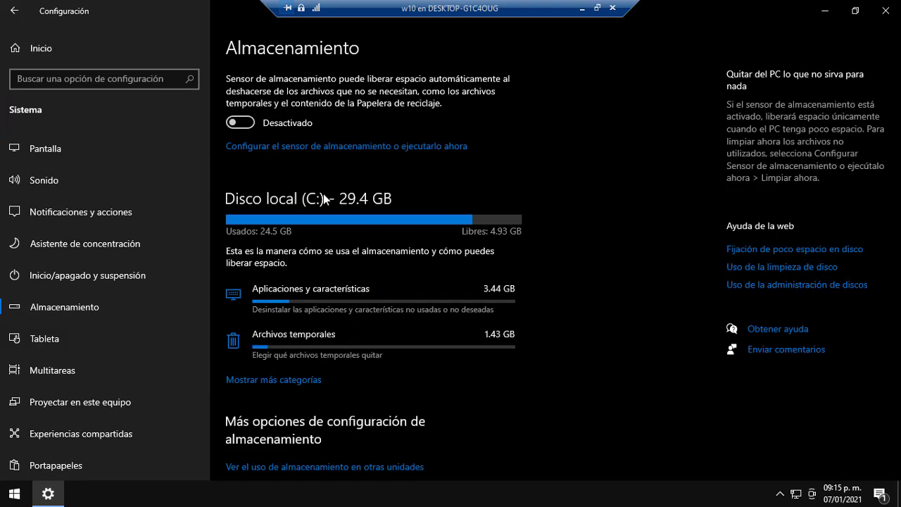
- Examine the used and free space of Disco local (C:) and the sizes of its apps and temporary files categories
click(325, 206)
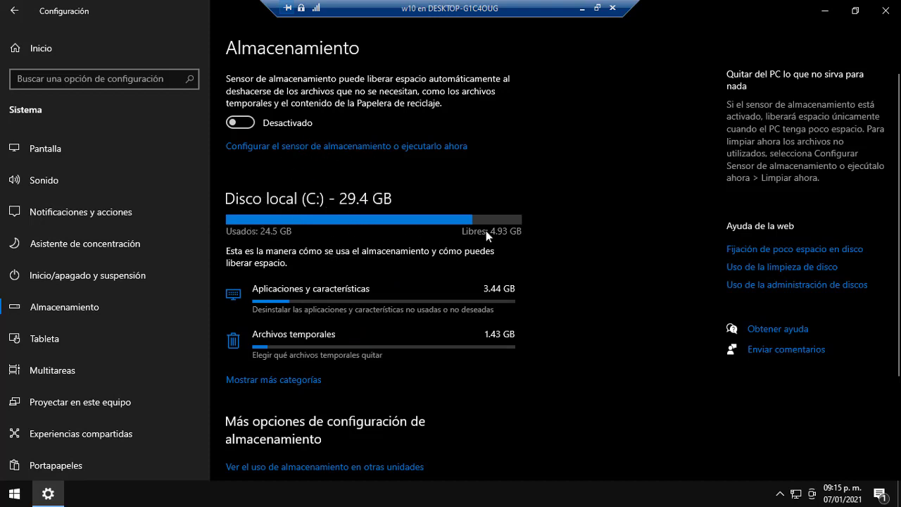
click(465, 226)
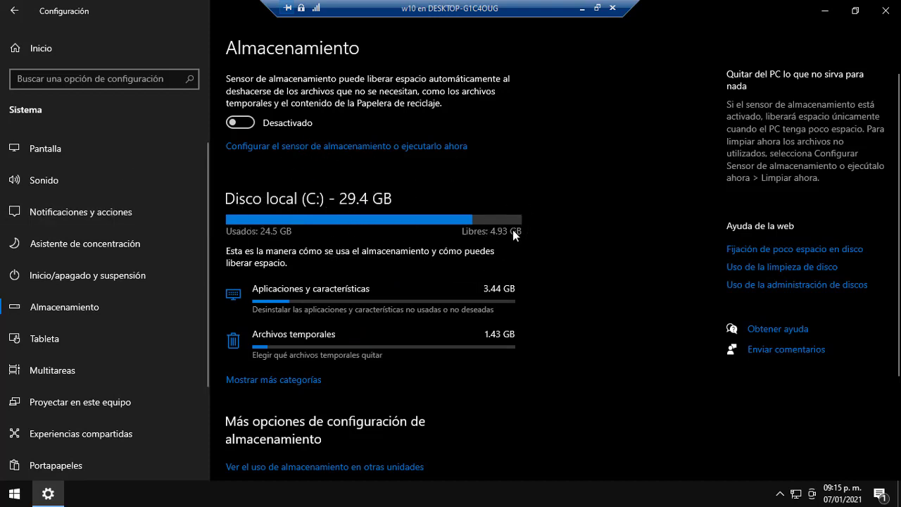
click(496, 233)
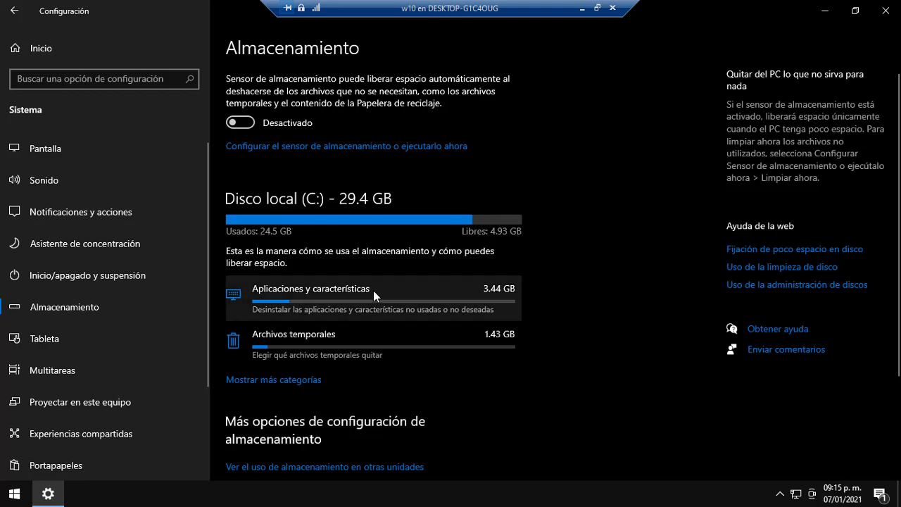
scroll(372, 290, down, 1)
click(318, 226)
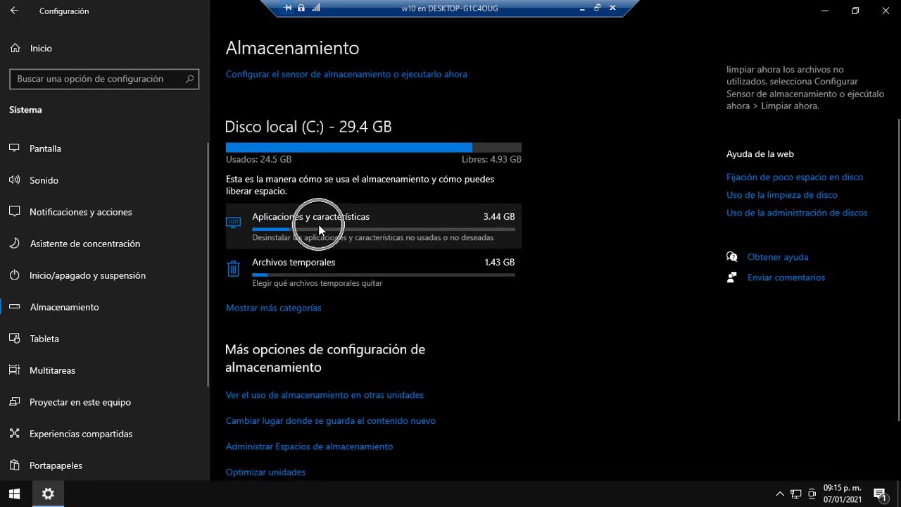
click(297, 268)
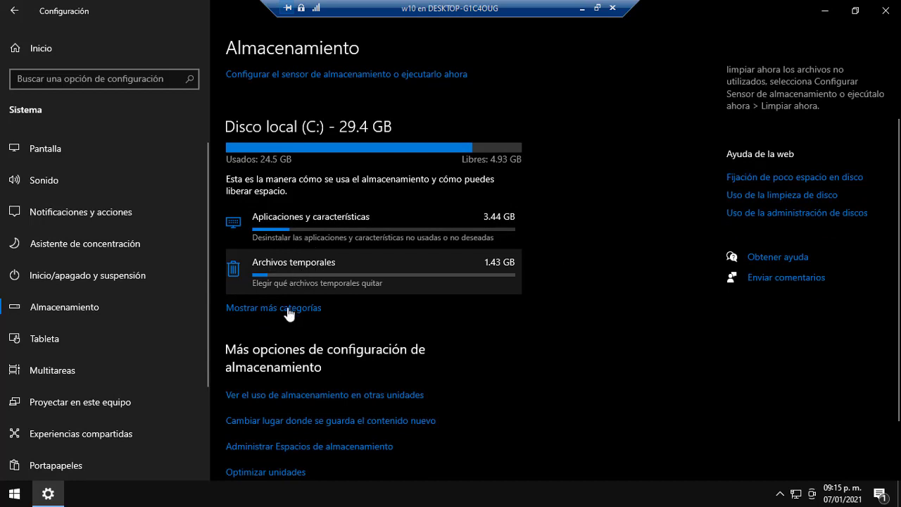
- Show more storage categories for Disco local (C:) and review how much space each one takes
click(290, 310)
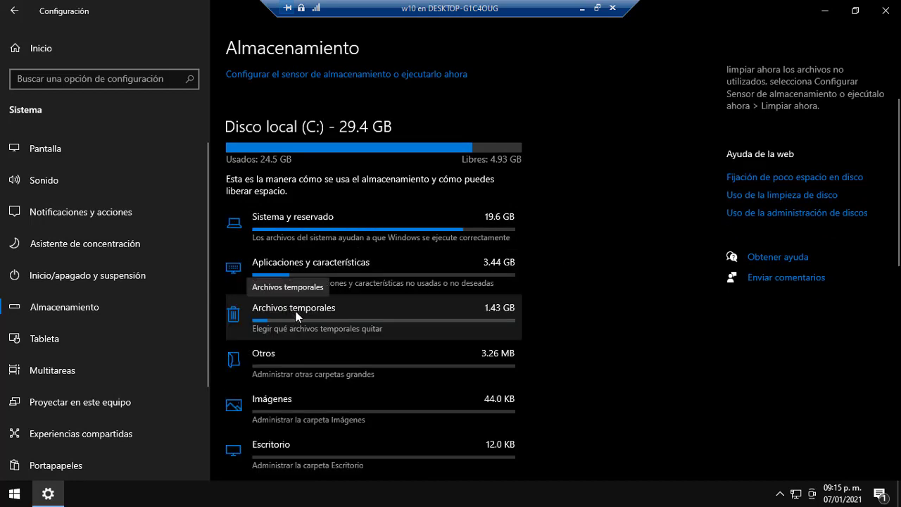
click(296, 363)
click(299, 410)
scroll(299, 411, down, 1)
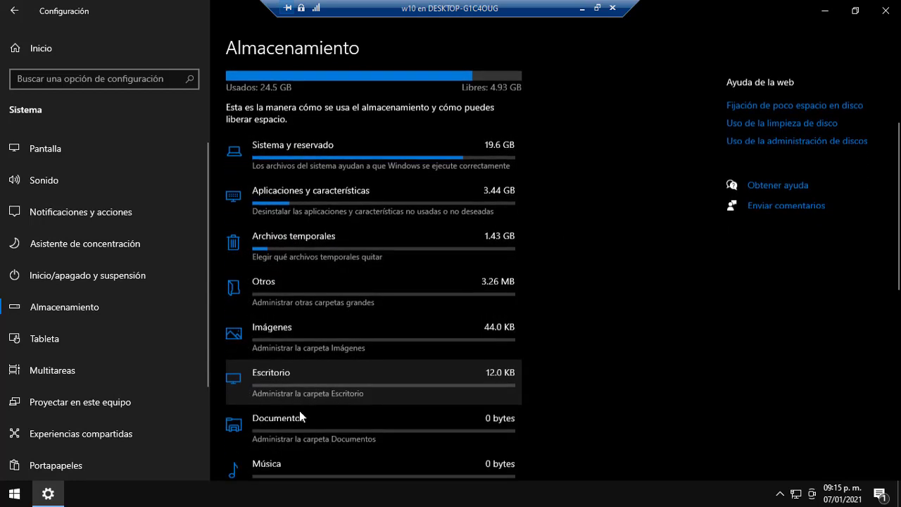
scroll(298, 422, down, 1)
scroll(296, 422, down, 2)
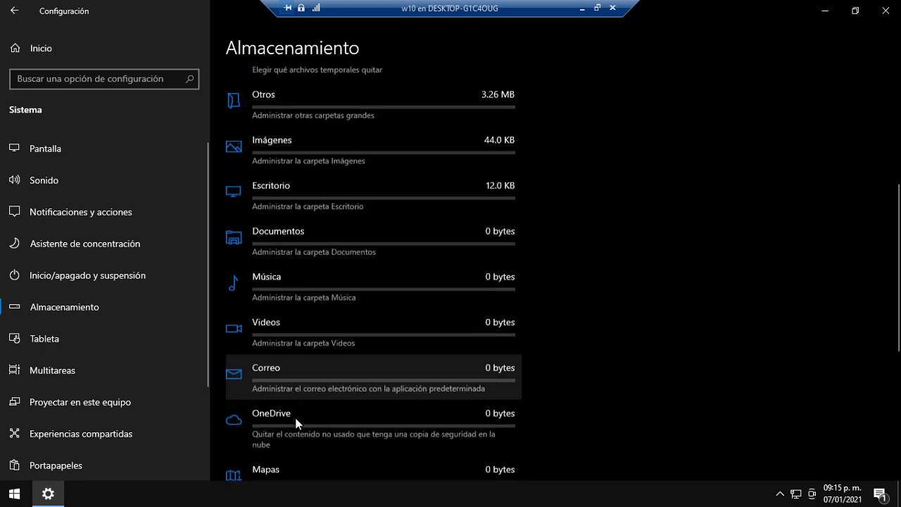
scroll(298, 420, up, 4)
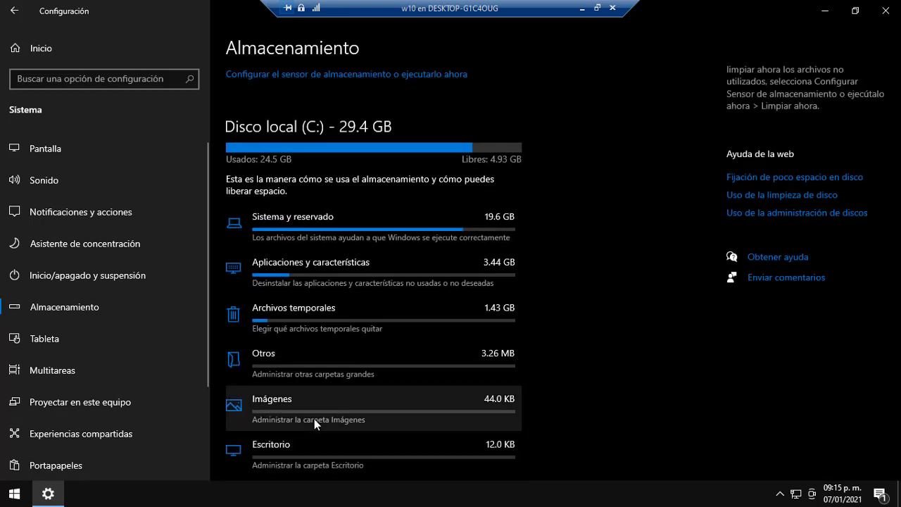
scroll(314, 449, down, 5)
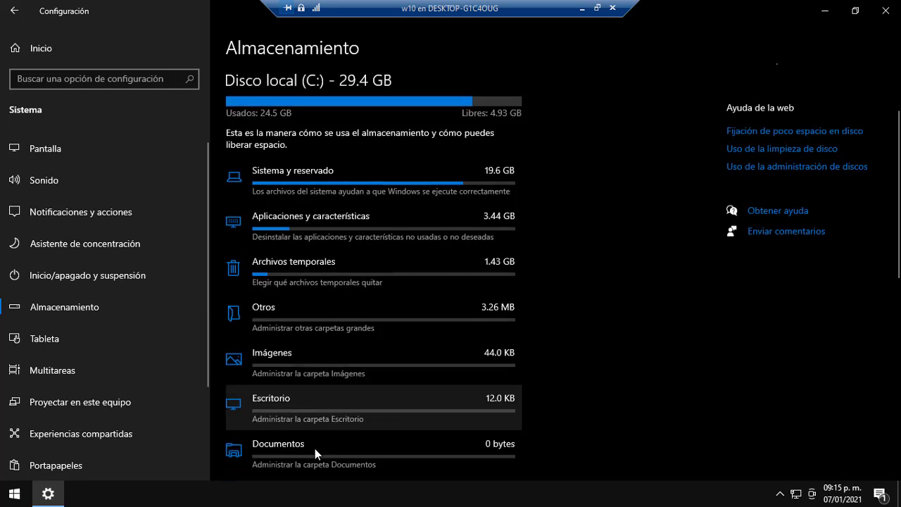
scroll(314, 449, down, 3)
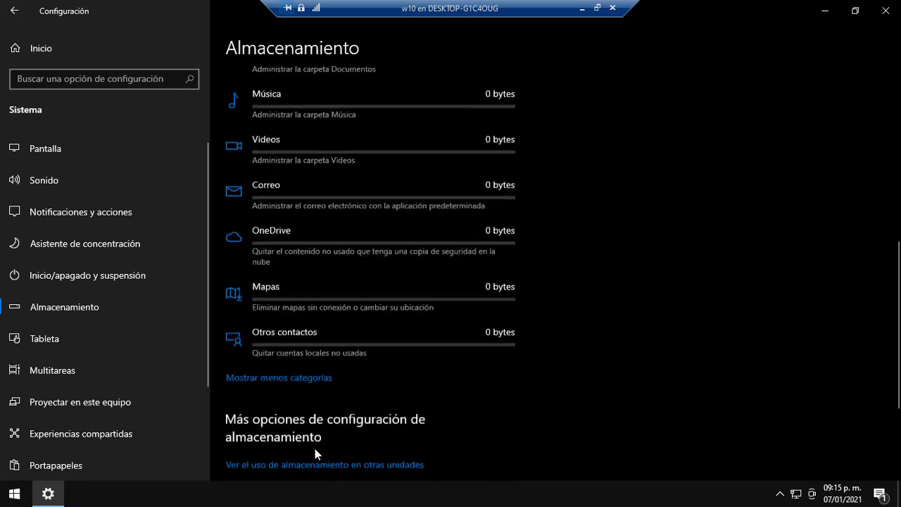
scroll(315, 449, up, 2)
scroll(314, 449, up, 10)
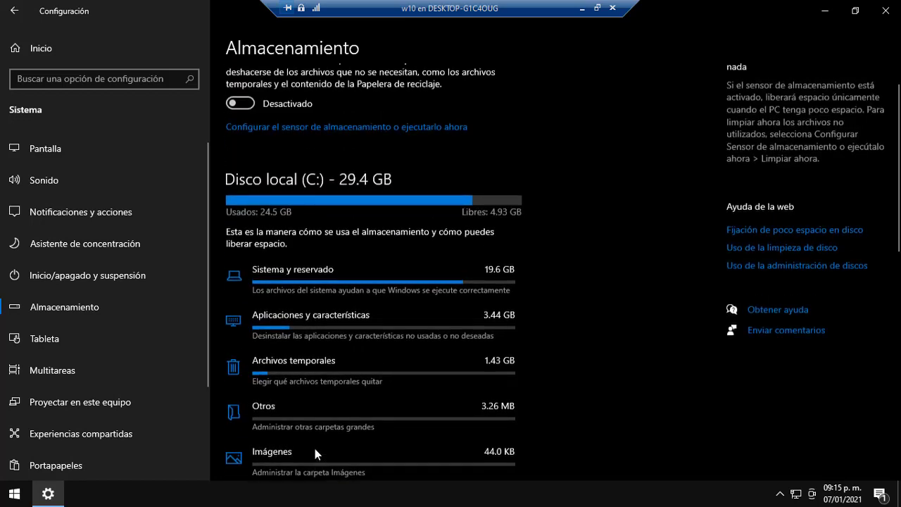